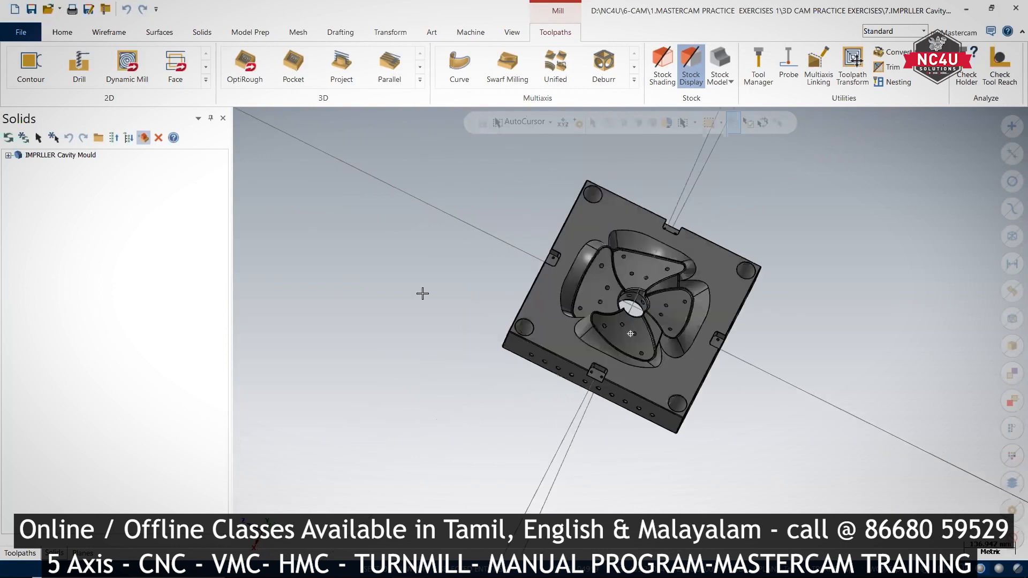
Examine the impeller mould's blade cavities, corner holes and side holes from several angles
{"action": "scroll", "coordinate": [750, 324], "scroll_direction": "up", "scroll_amount": 5}
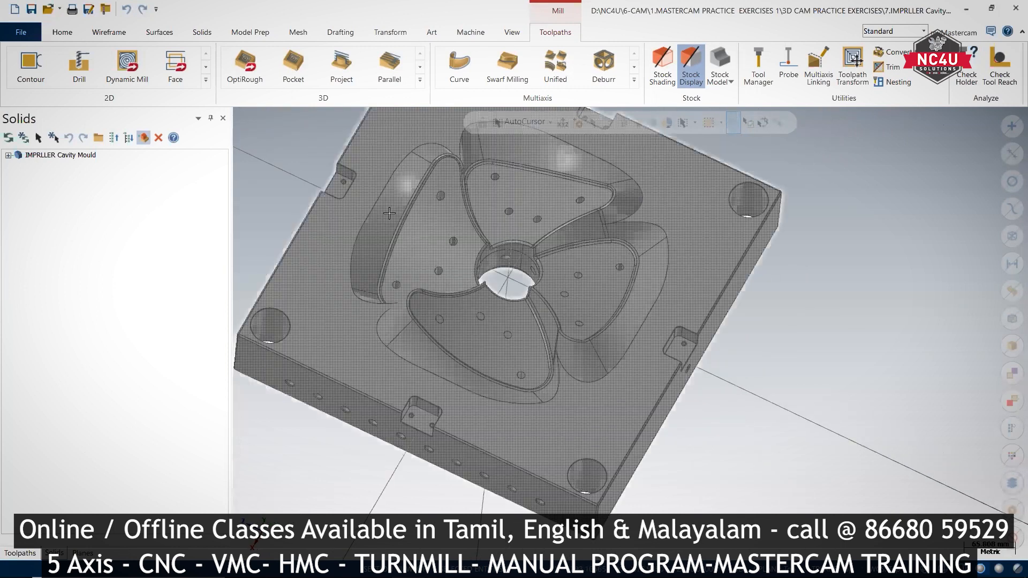
{"action": "scroll", "coordinate": [385, 220], "scroll_direction": "up", "scroll_amount": 3}
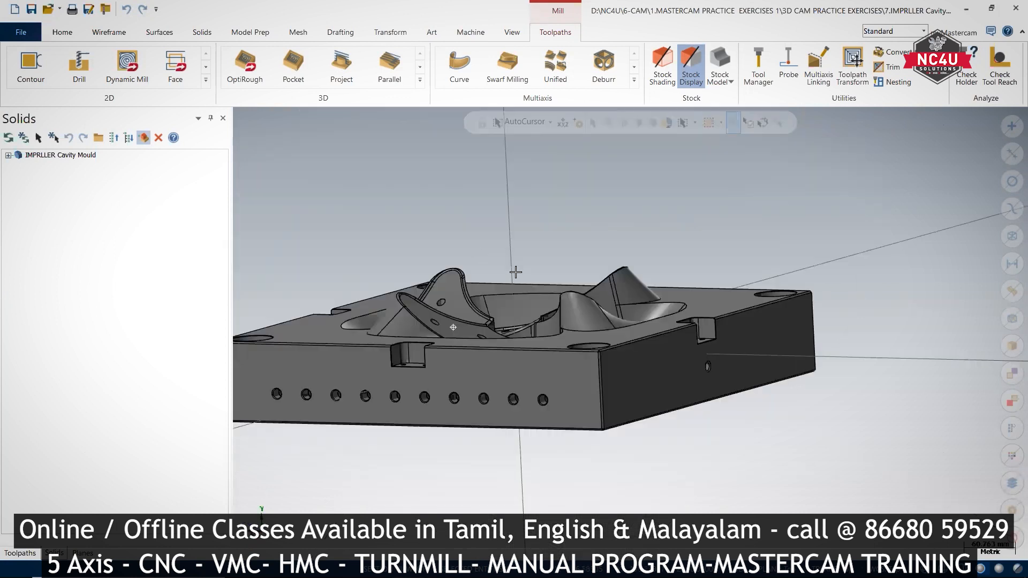
{"action": "middle_click_drag", "start_coordinate": [515, 272], "coordinate": [524, 356]}
{"action": "mouse_move", "coordinate": [458, 250]}
{"action": "middle_mouse_down"}
{"action": "mouse_move", "coordinate": [453, 216]}
{"action": "mouse_move", "coordinate": [423, 205]}
{"action": "mouse_move", "coordinate": [407, 215]}
{"action": "mouse_move", "coordinate": [409, 289]}
{"action": "mouse_move", "coordinate": [436, 218]}
{"action": "mouse_move", "coordinate": [493, 185]}
{"action": "middle_mouse_up"}
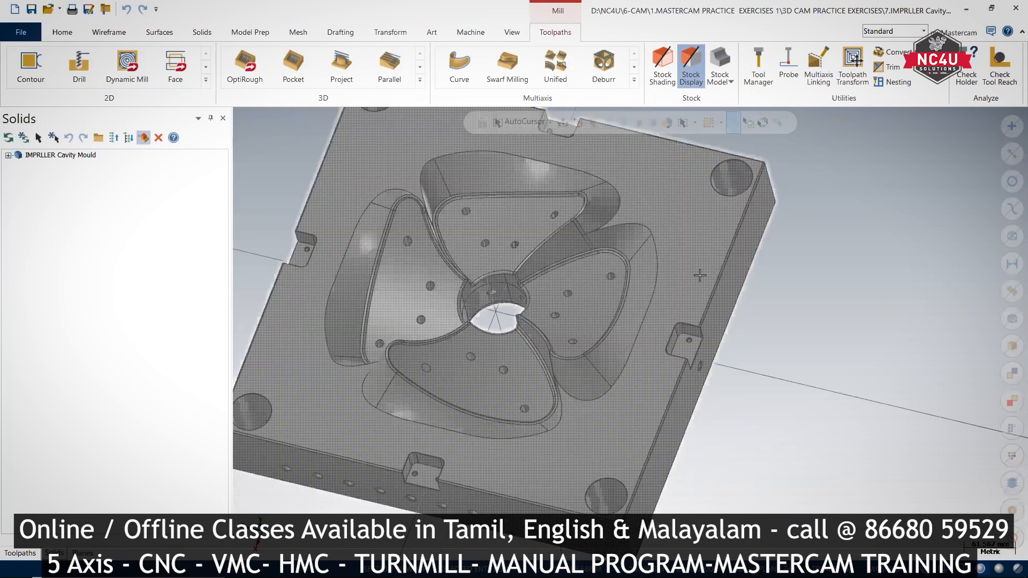
{"action": "middle_click_drag", "start_coordinate": [478, 334], "coordinate": [520, 349]}
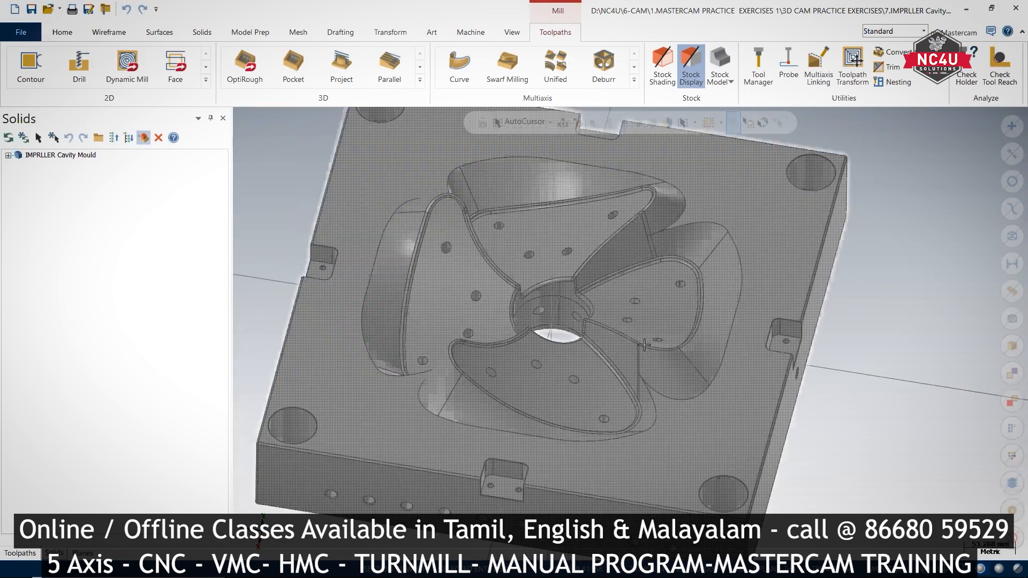
{"action": "middle_click_drag", "start_coordinate": [787, 251], "coordinate": [856, 258]}
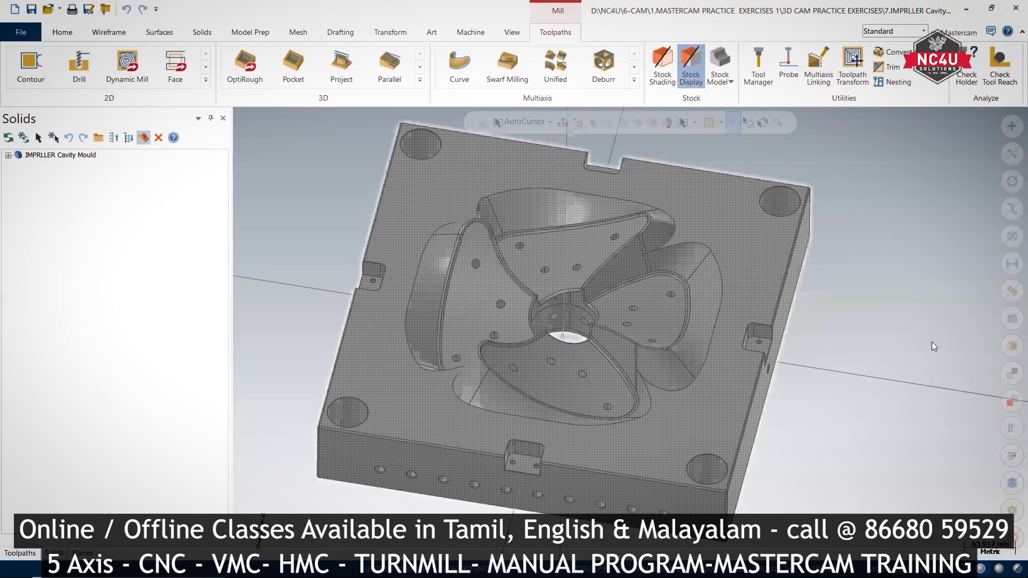
Rotate the whole mould solid 90° in the right-side view, moving the original instead of copying it
{"action": "key", "text": "alt+7"}
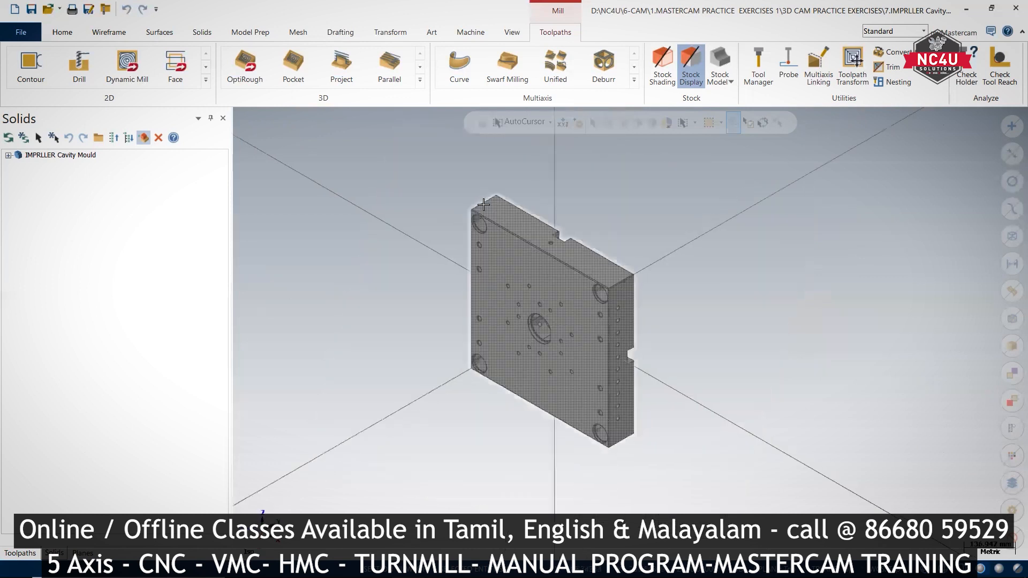
{"action": "left_click_drag", "start_coordinate": [463, 185], "coordinate": [705, 487]}
{"action": "right_click", "coordinate": [740, 313]}
{"action": "left_click", "coordinate": [803, 427]}
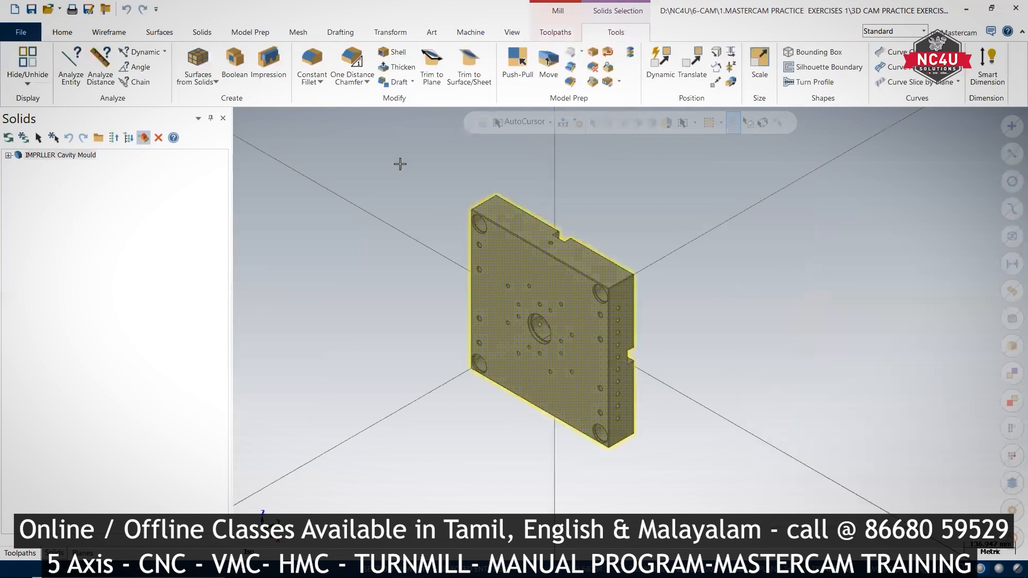
{"action": "key", "text": "alt+3"}
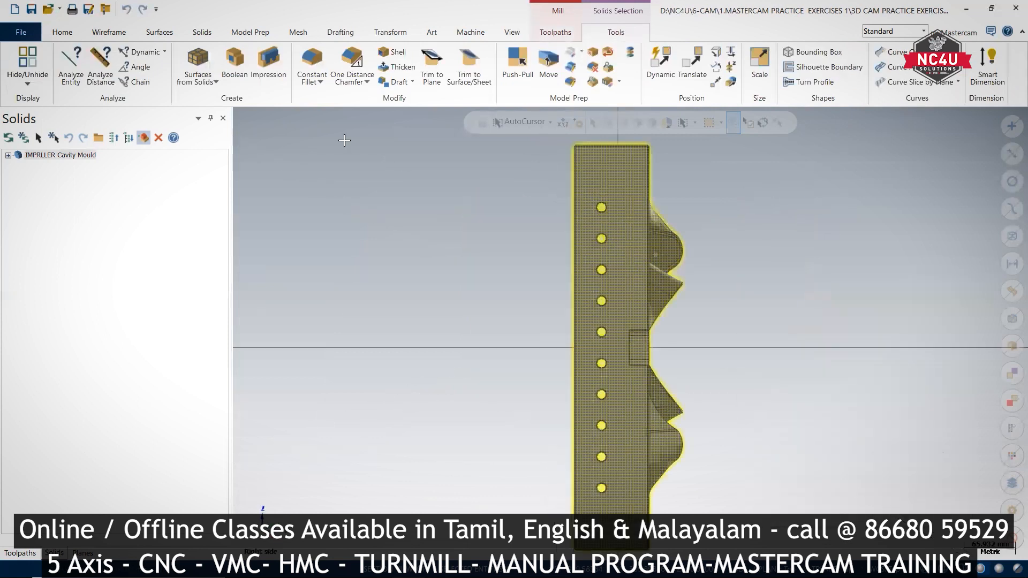
{"action": "left_click", "coordinate": [390, 32]}
{"action": "left_click", "coordinate": [121, 63]}
{"action": "left_click_drag", "start_coordinate": [670, 349], "coordinate": [619, 271]}
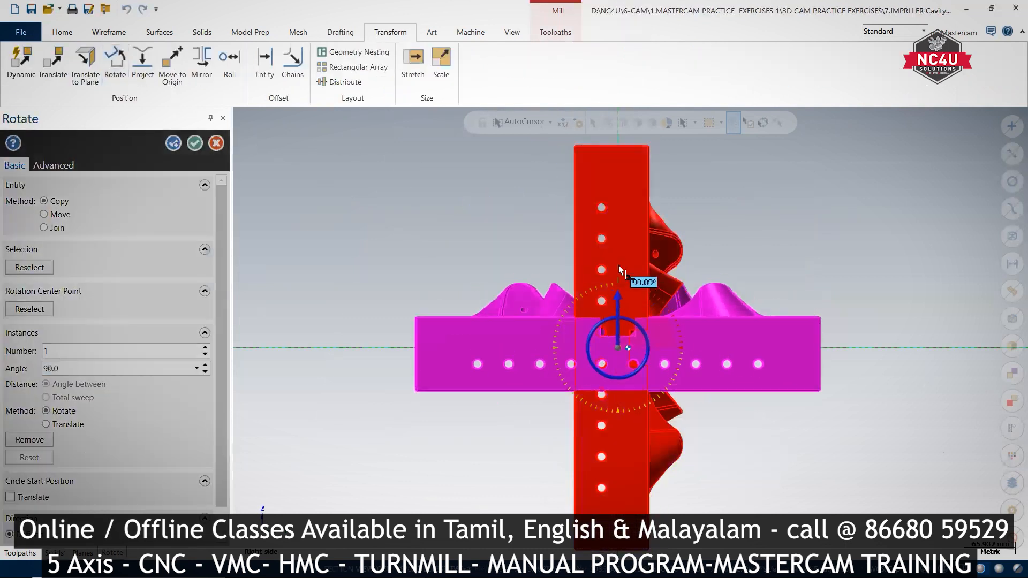
{"action": "left_click", "coordinate": [44, 215]}
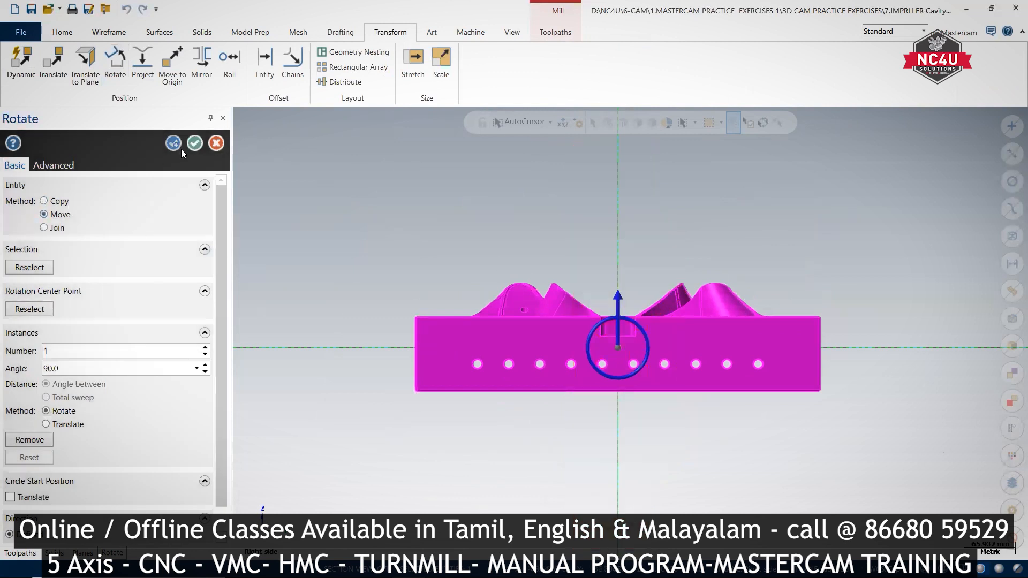
Show the rotated mould in isometric view and clear its transform result colours
{"action": "right_click", "coordinate": [541, 187]}
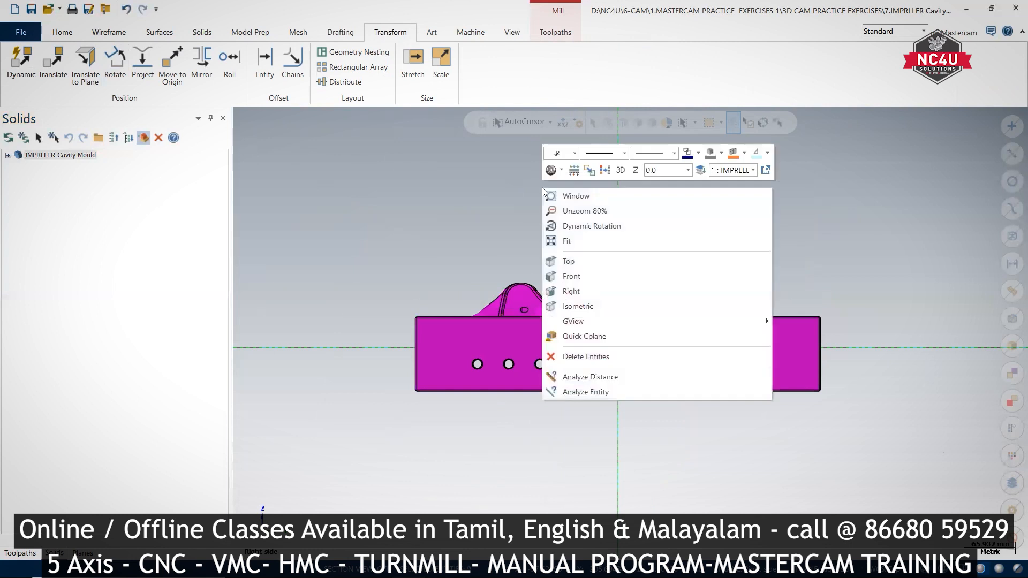
{"action": "left_click", "coordinate": [588, 307]}
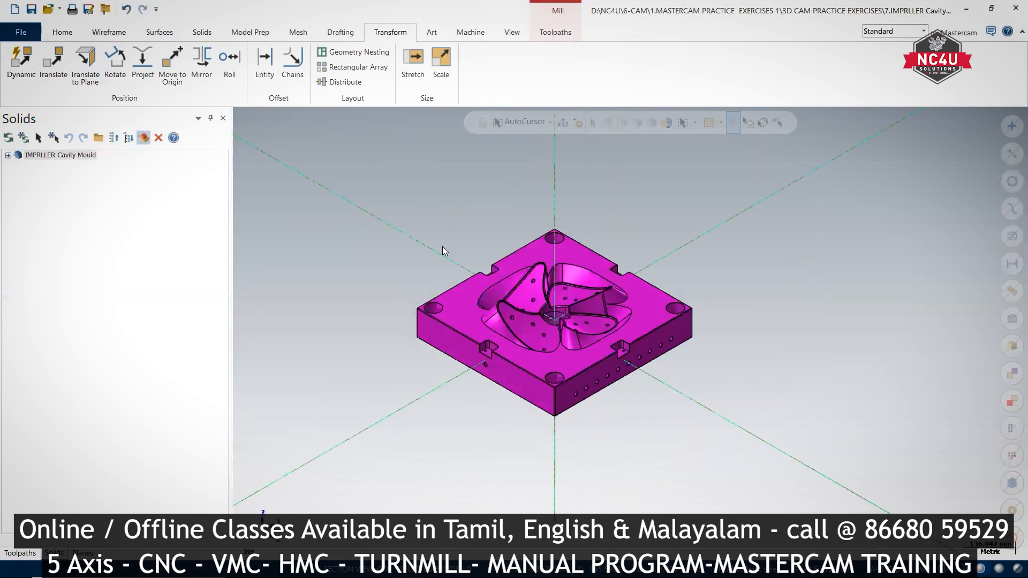
{"action": "right_click", "coordinate": [394, 211]}
{"action": "left_click", "coordinate": [455, 194]}
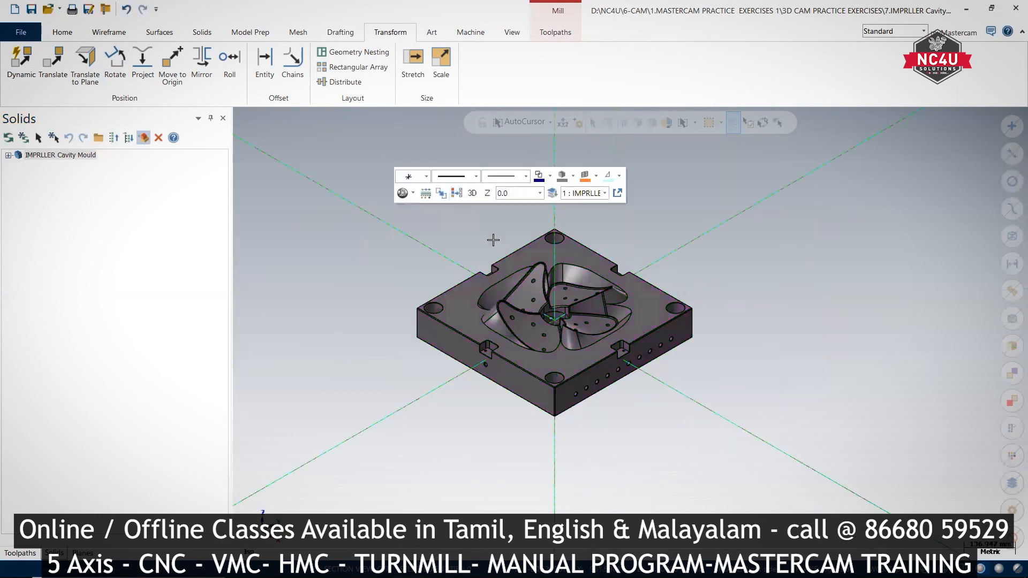
Inspect the mould's blade cavities and the Body and Stop Op entries in its solid history
{"action": "scroll", "coordinate": [589, 332], "scroll_direction": "up", "scroll_amount": 2}
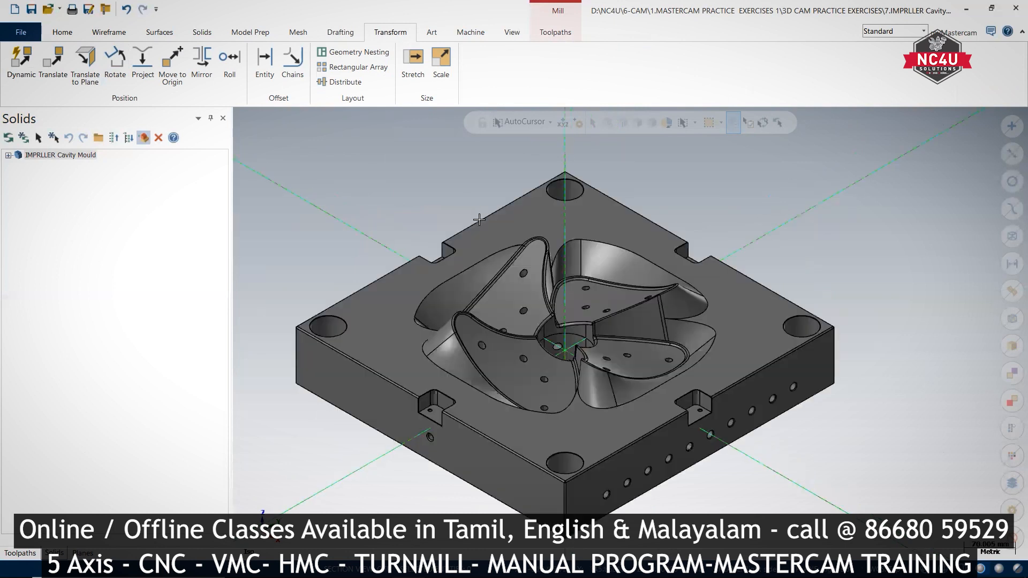
{"action": "scroll", "coordinate": [407, 212], "scroll_direction": "down", "scroll_amount": 1}
{"action": "scroll", "coordinate": [471, 300], "scroll_direction": "up", "scroll_amount": 1}
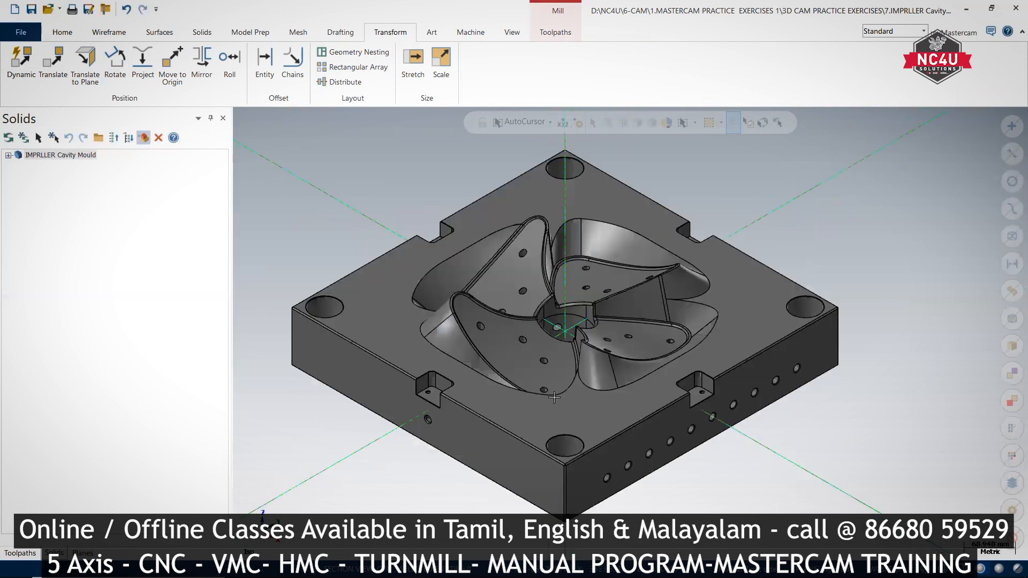
{"action": "scroll", "coordinate": [568, 386], "scroll_direction": "up", "scroll_amount": 1}
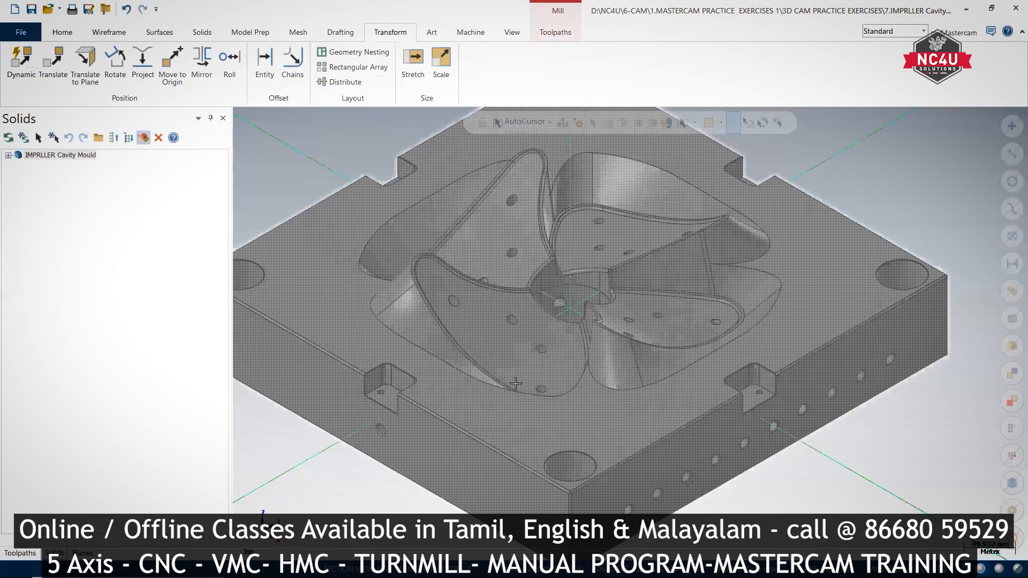
{"action": "middle_click_drag", "start_coordinate": [508, 410], "coordinate": [327, 130]}
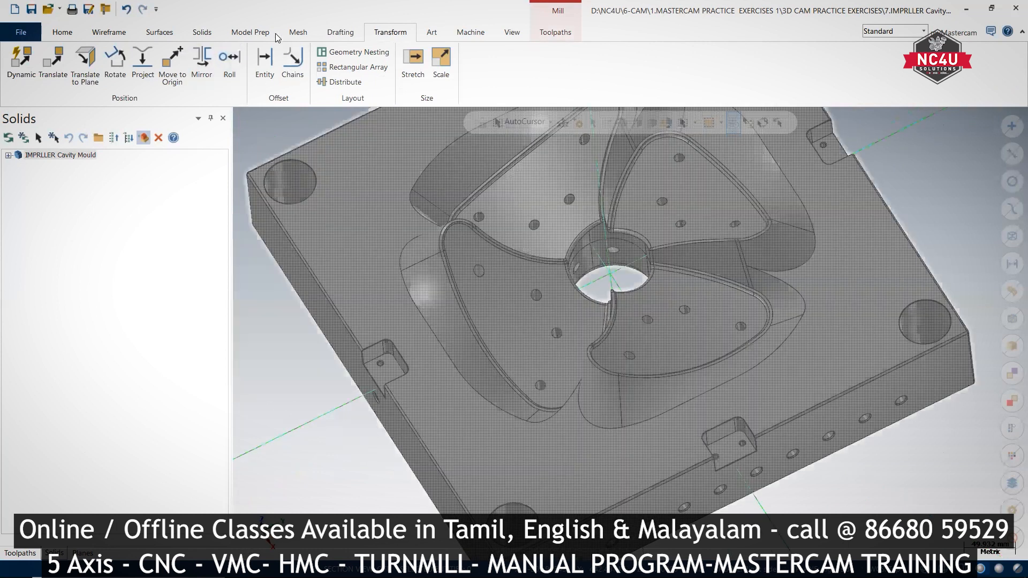
{"action": "left_click", "coordinate": [258, 33]}
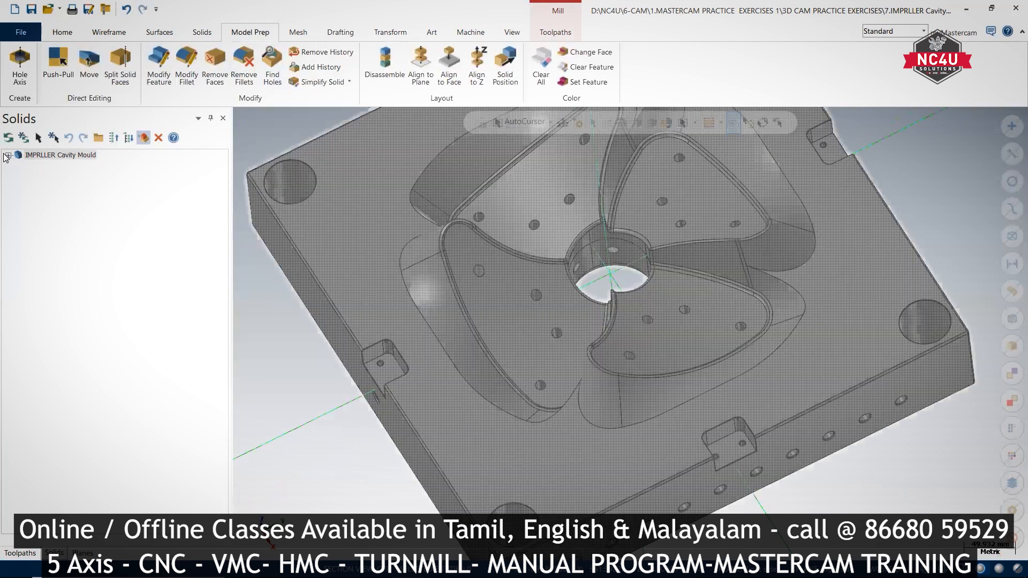
{"action": "left_click", "coordinate": [8, 155]}
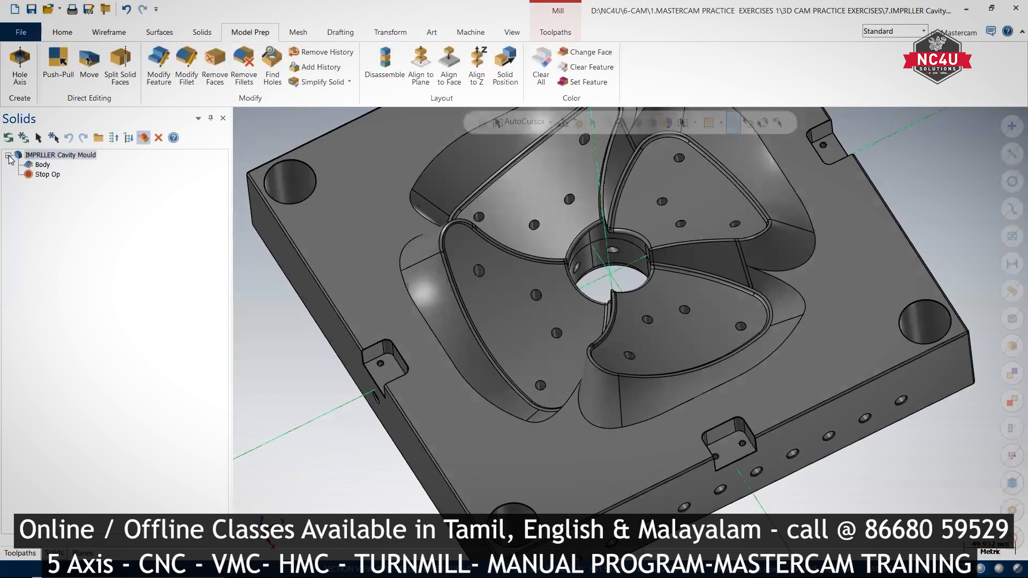
{"action": "left_click", "coordinate": [46, 167]}
{"action": "left_click", "coordinate": [46, 175]}
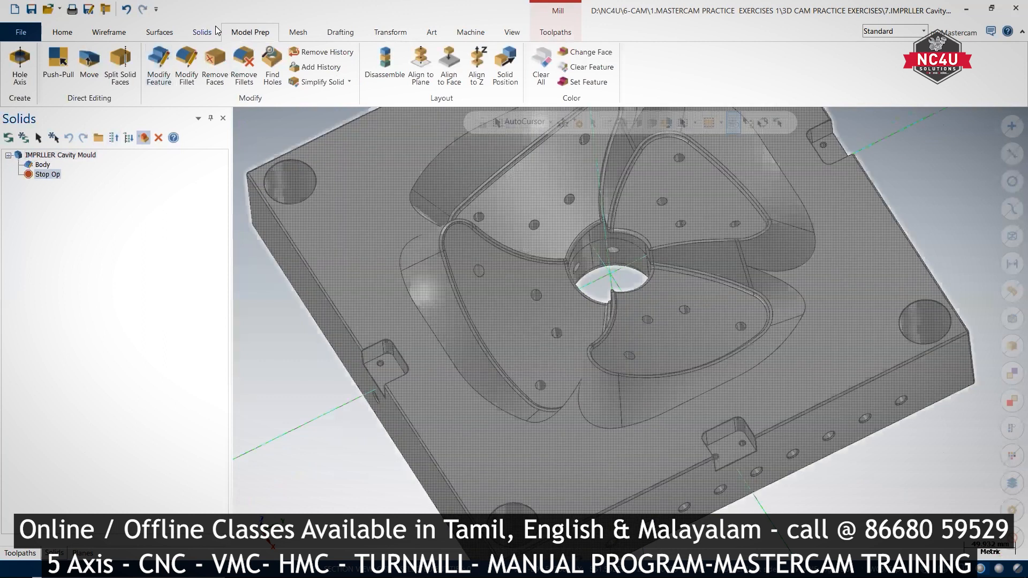
Run Find Holes on the mould body to create hole operations for radii from 0 to 25
{"action": "left_click", "coordinate": [273, 65]}
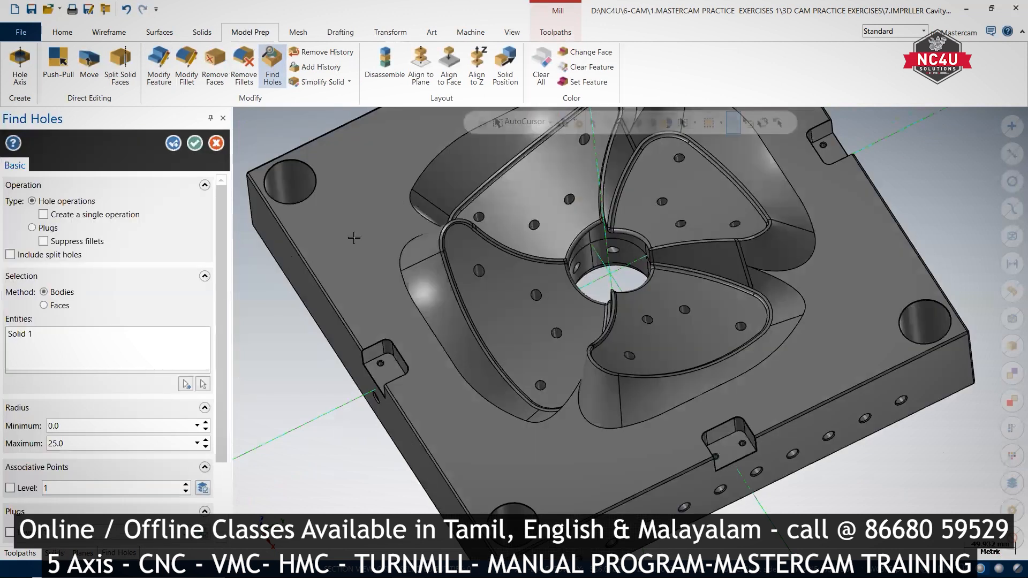
{"action": "left_click", "coordinate": [59, 334]}
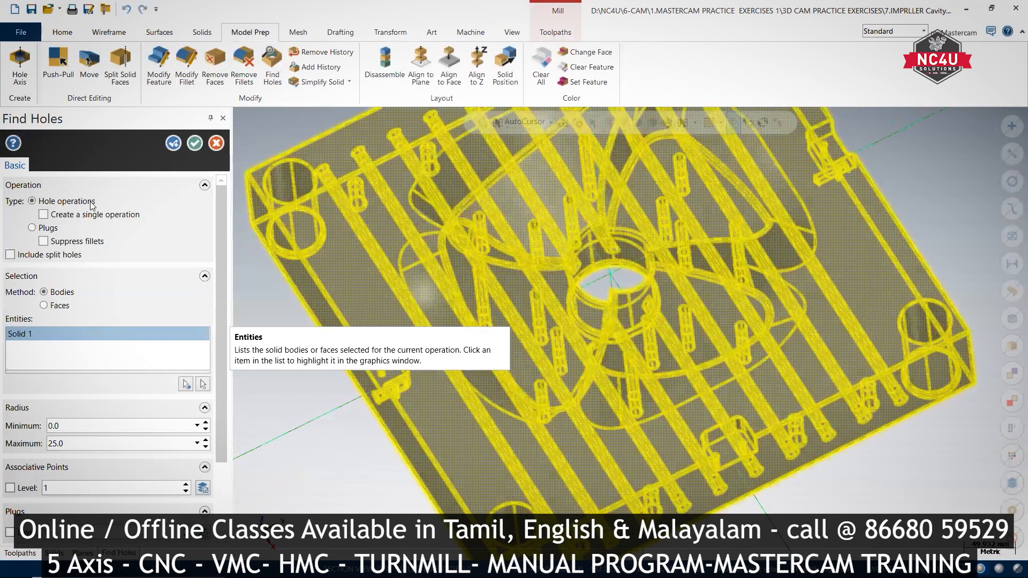
{"action": "double_click", "coordinate": [47, 447]}
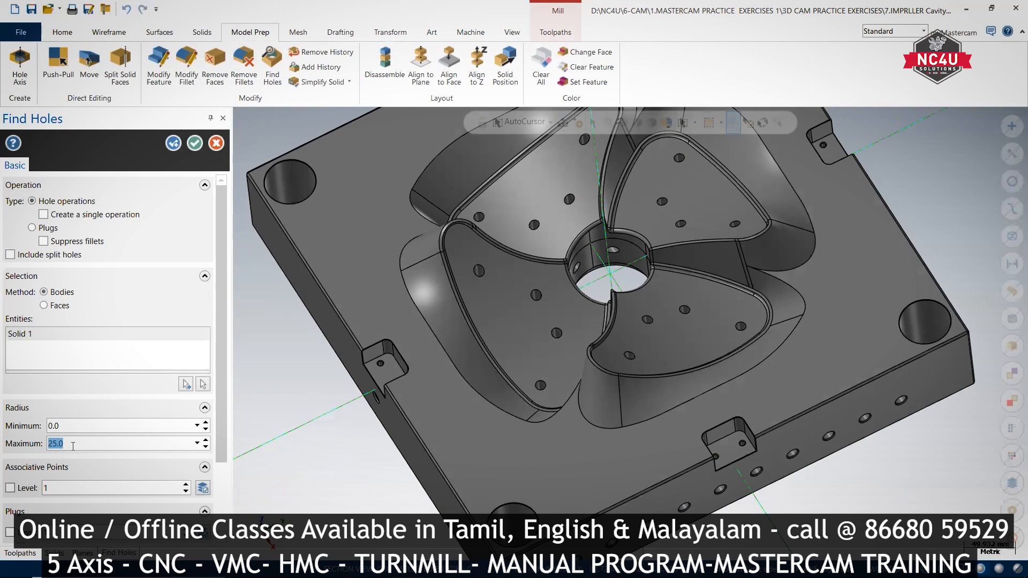
{"action": "left_click", "coordinate": [179, 143]}
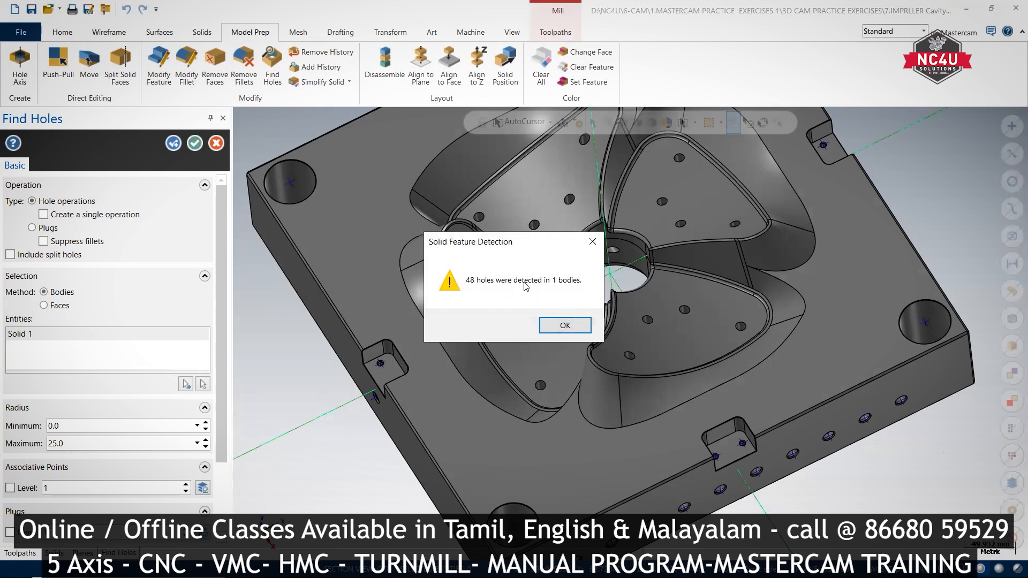
{"action": "left_click", "coordinate": [557, 325]}
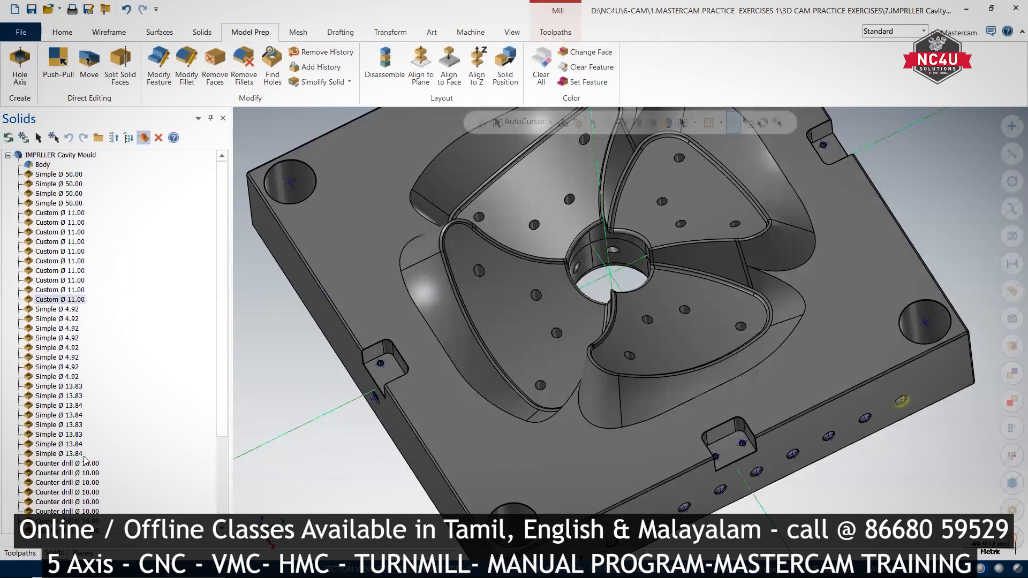
Review the detected hole operations and check which blade holes the first Counter drill Ø 10.00 entries correspond to
{"action": "left_click", "coordinate": [460, 243]}
{"action": "middle_click_drag", "start_coordinate": [467, 256], "coordinate": [470, 298]}
{"action": "middle_click_drag", "start_coordinate": [418, 324], "coordinate": [247, 413]}
{"action": "scroll", "coordinate": [83, 370], "scroll_direction": "down", "scroll_amount": 4}
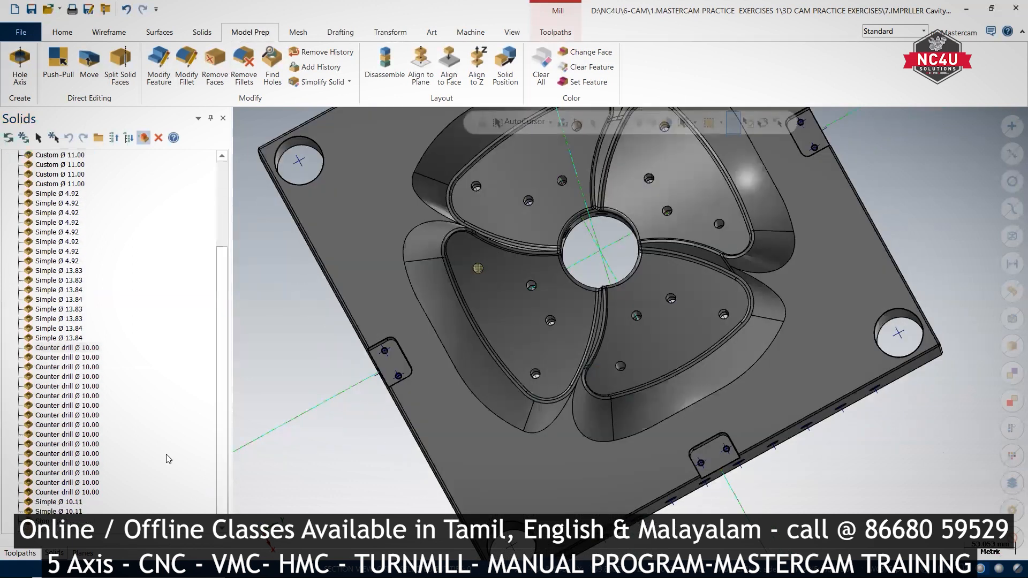
{"action": "double_click", "coordinate": [80, 349]}
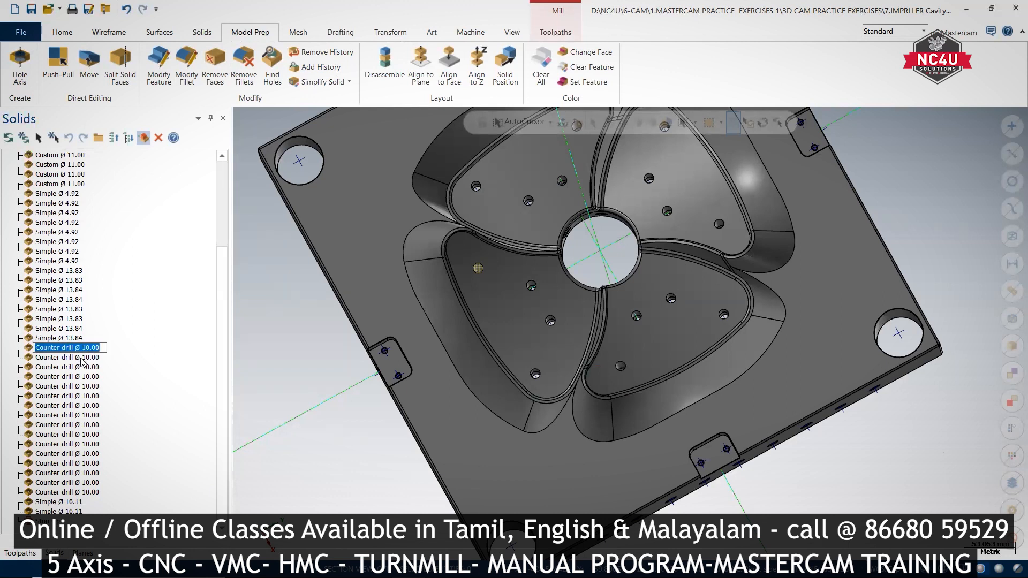
{"action": "key", "text": "Escape"}
{"action": "left_click", "coordinate": [83, 359]}
{"action": "left_click", "coordinate": [83, 367]}
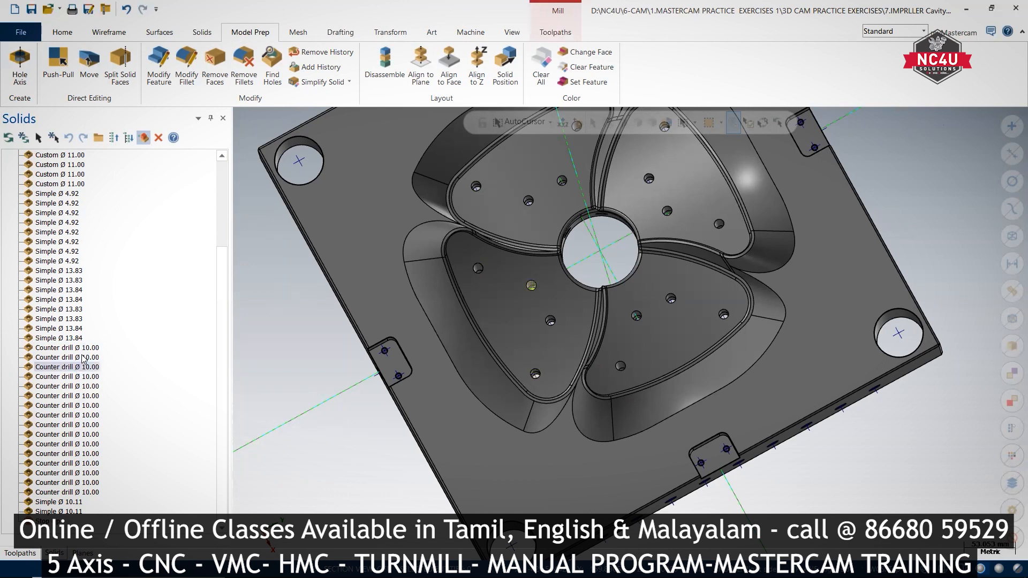
Delete the first Counter drill Ø 10.00 operation from the solid history and regenerate the solid
{"action": "left_click", "coordinate": [80, 349]}
{"action": "right_click", "coordinate": [80, 349]}
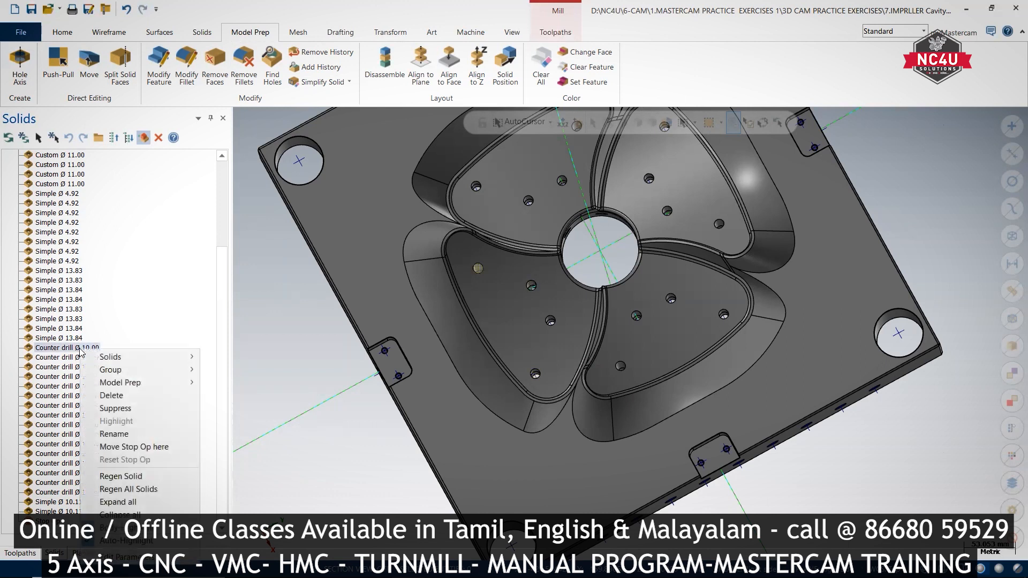
{"action": "left_click", "coordinate": [111, 395]}
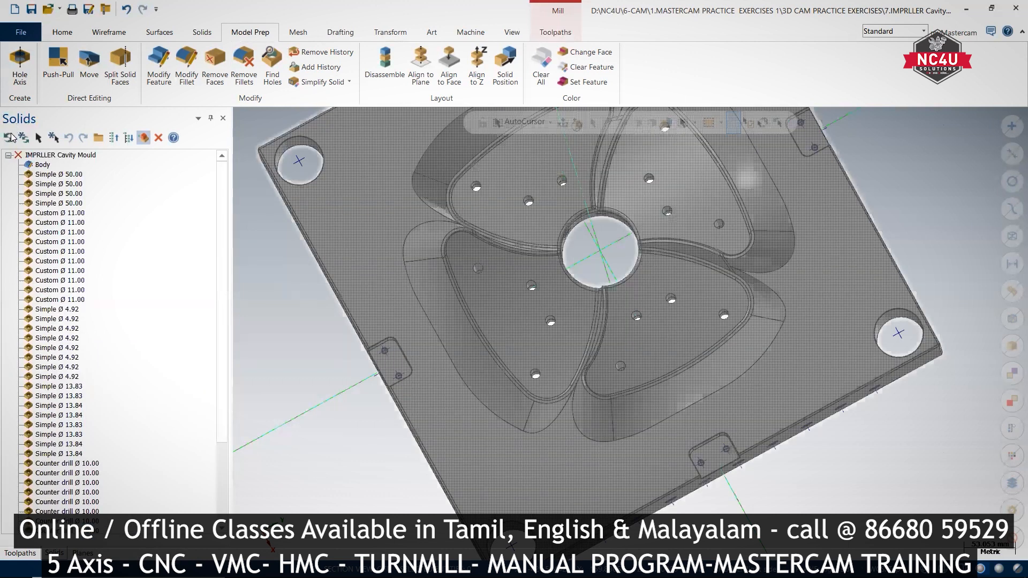
{"action": "left_click", "coordinate": [10, 138]}
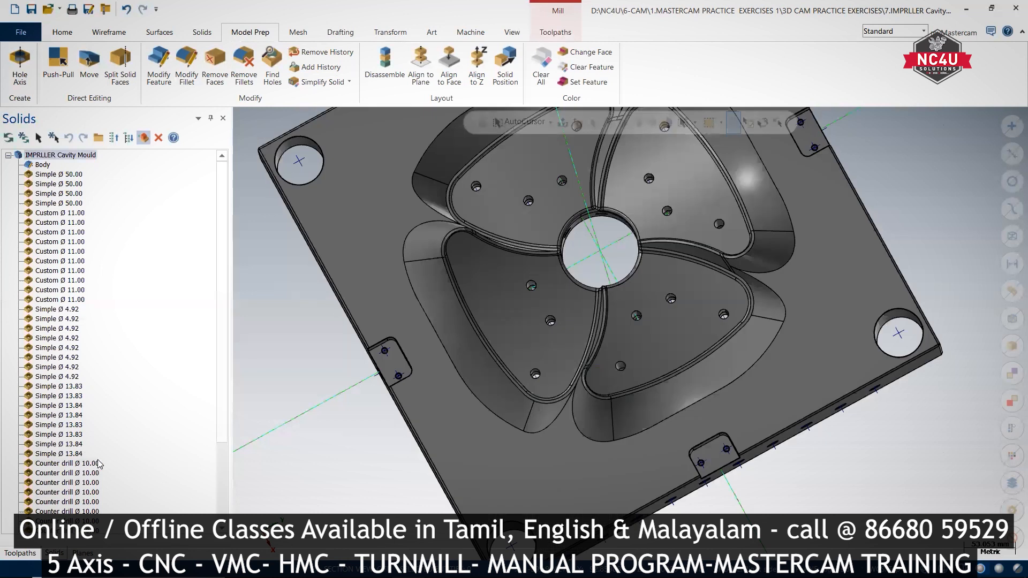
Delete the Counter drill Ø 10.00 operation for the hole near the blade tip and regenerate the solid
{"action": "left_click", "coordinate": [88, 464]}
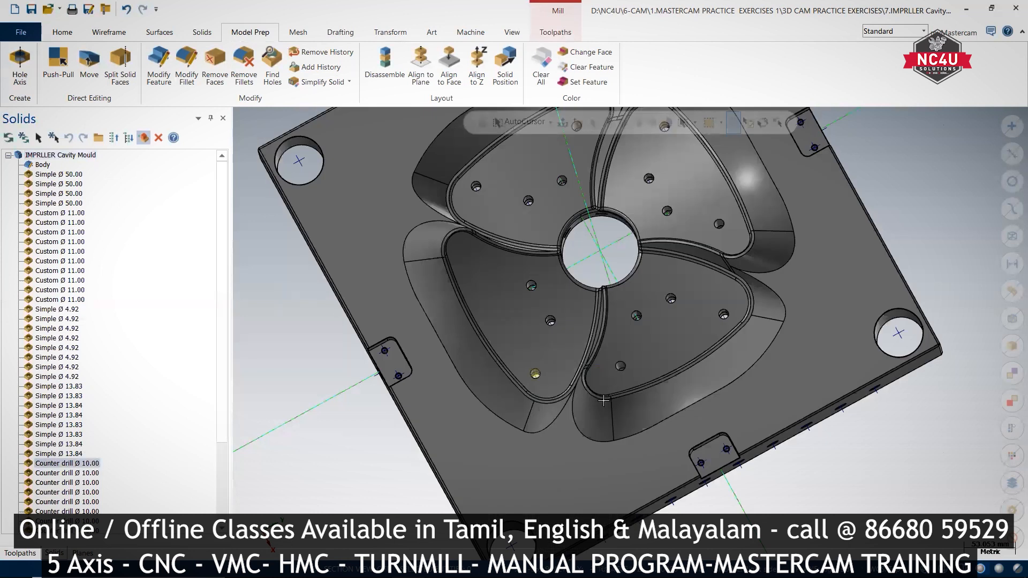
{"action": "scroll", "coordinate": [535, 374], "scroll_direction": "up", "scroll_amount": 5}
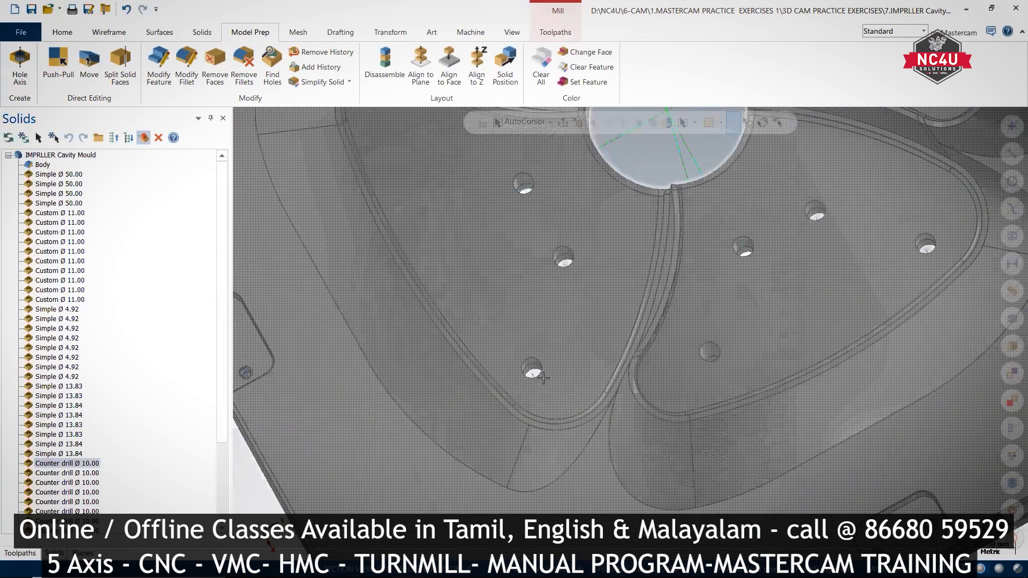
{"action": "scroll", "coordinate": [557, 392], "scroll_direction": "up", "scroll_amount": 2}
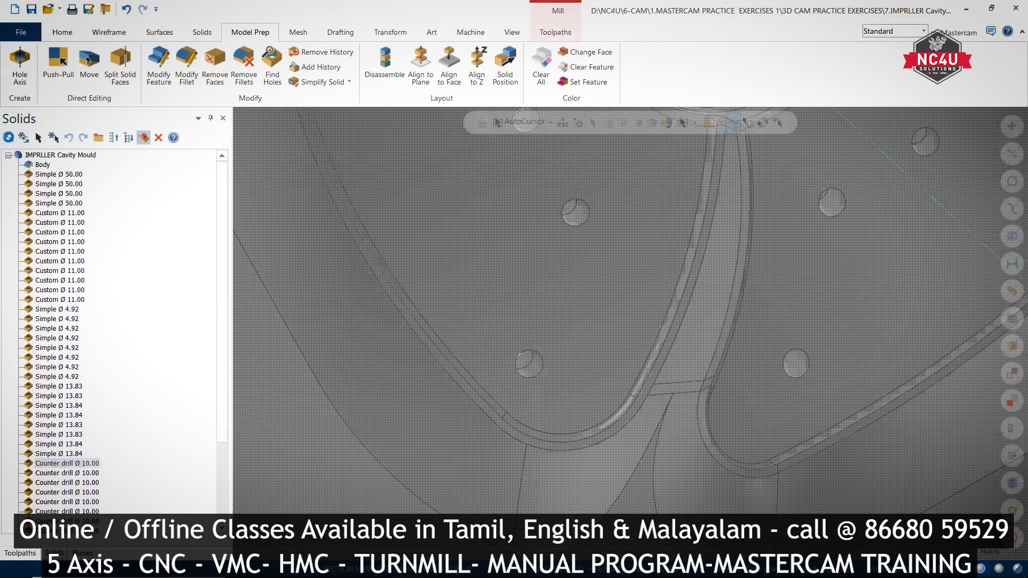
{"action": "left_click", "coordinate": [8, 137]}
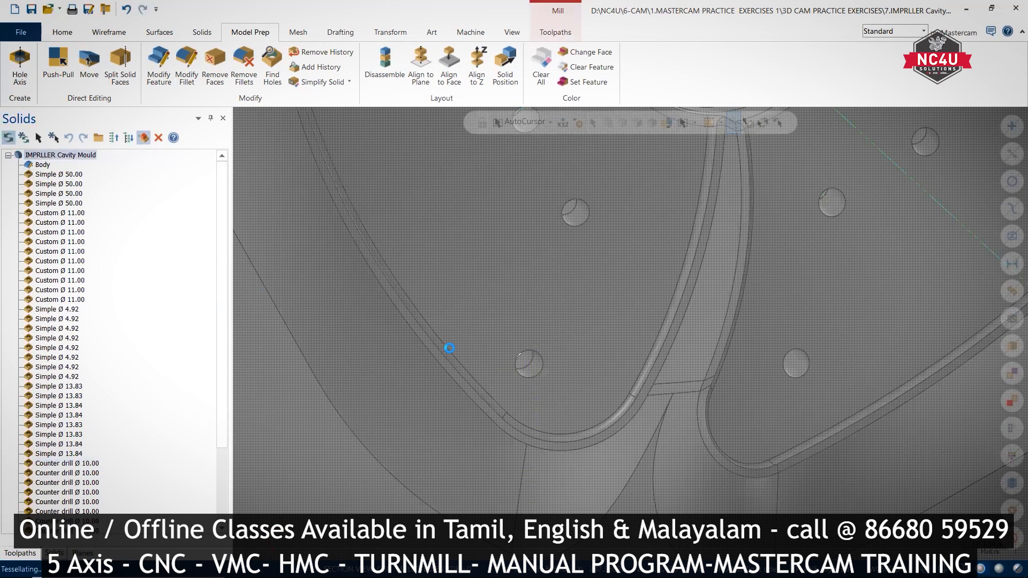
Delete the Counter drill Ø 10.00 operation for the blade hole nearer the outer edge, out of the two remaining on that blade
{"action": "scroll", "coordinate": [605, 411], "scroll_direction": "down", "scroll_amount": 4}
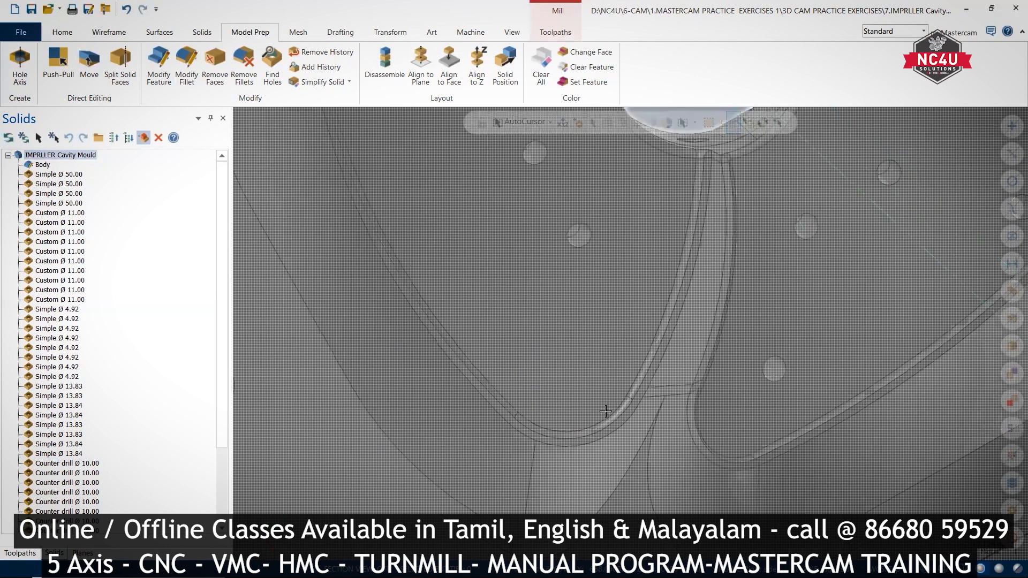
{"action": "middle_click_drag", "start_coordinate": [503, 370], "coordinate": [536, 408]}
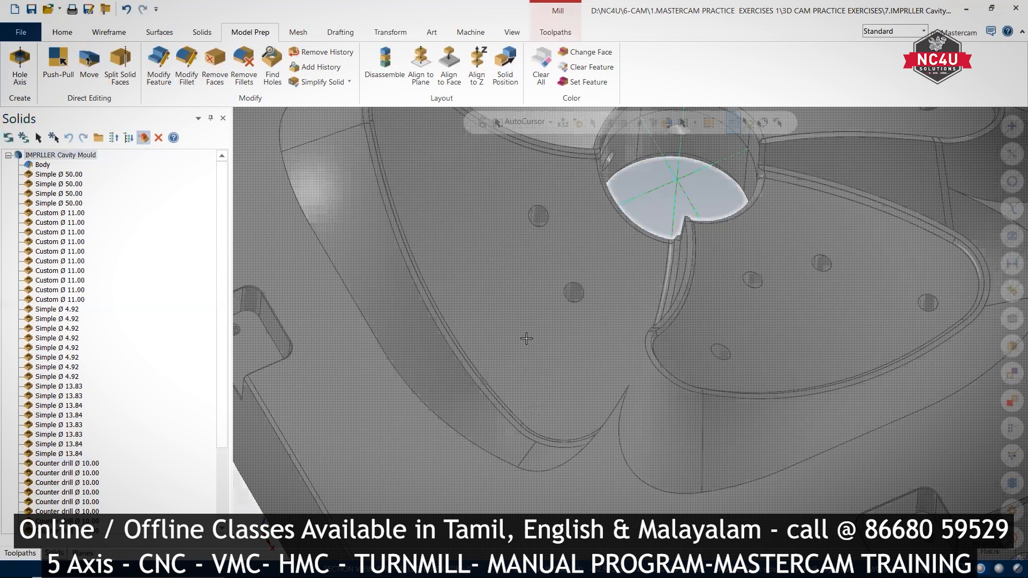
{"action": "scroll", "coordinate": [502, 375], "scroll_direction": "down", "scroll_amount": 1}
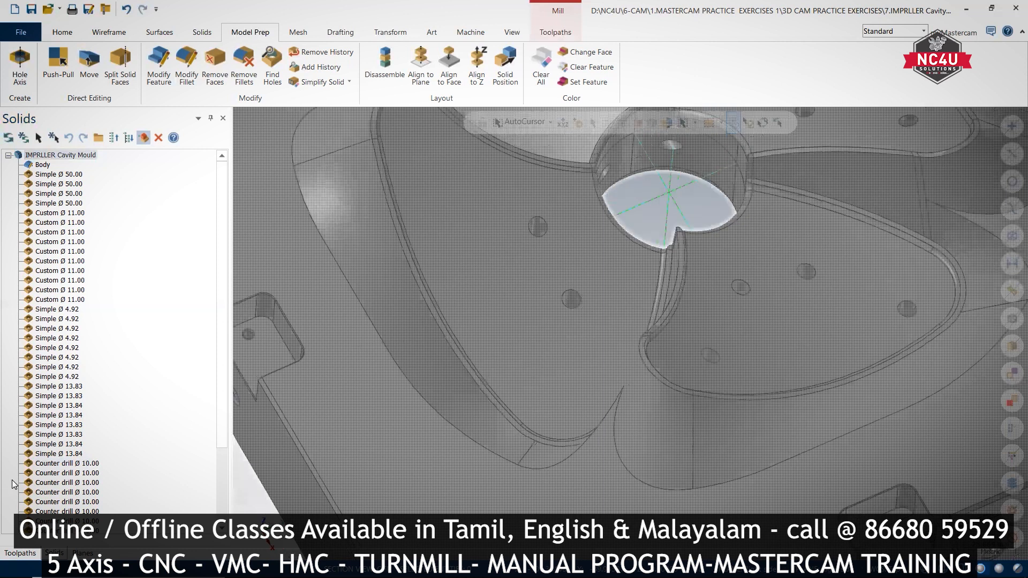
{"action": "right_click", "coordinate": [89, 463]}
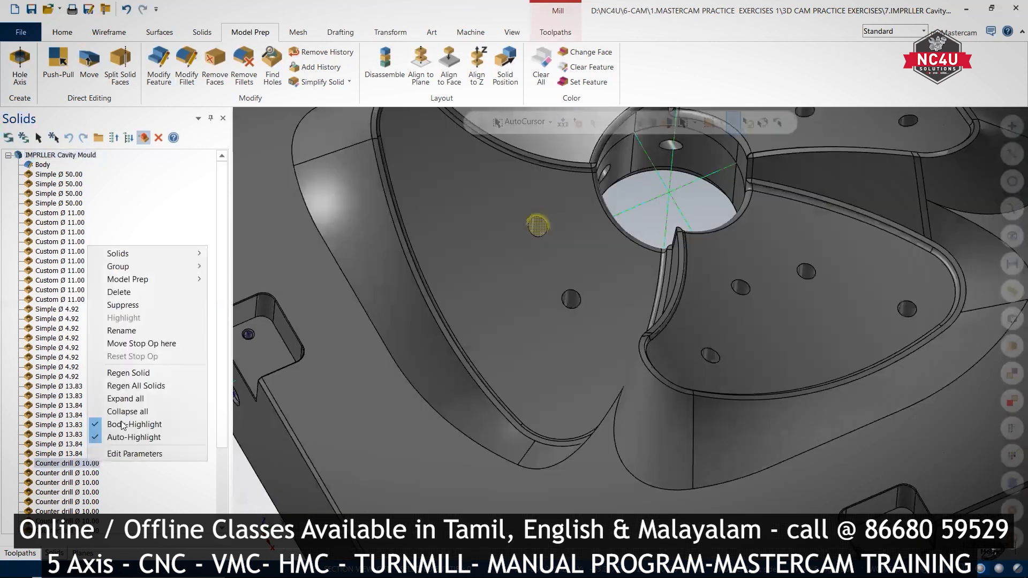
{"action": "left_click", "coordinate": [140, 293]}
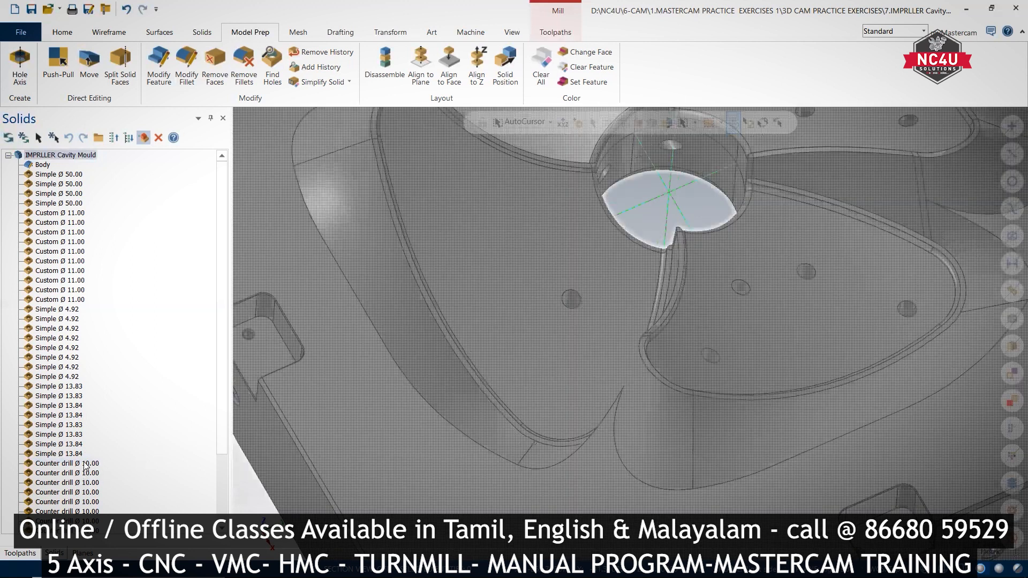
Delete the Counter drill Ø 10.00 operation for the last hole left on the same blade
{"action": "left_click", "coordinate": [84, 463]}
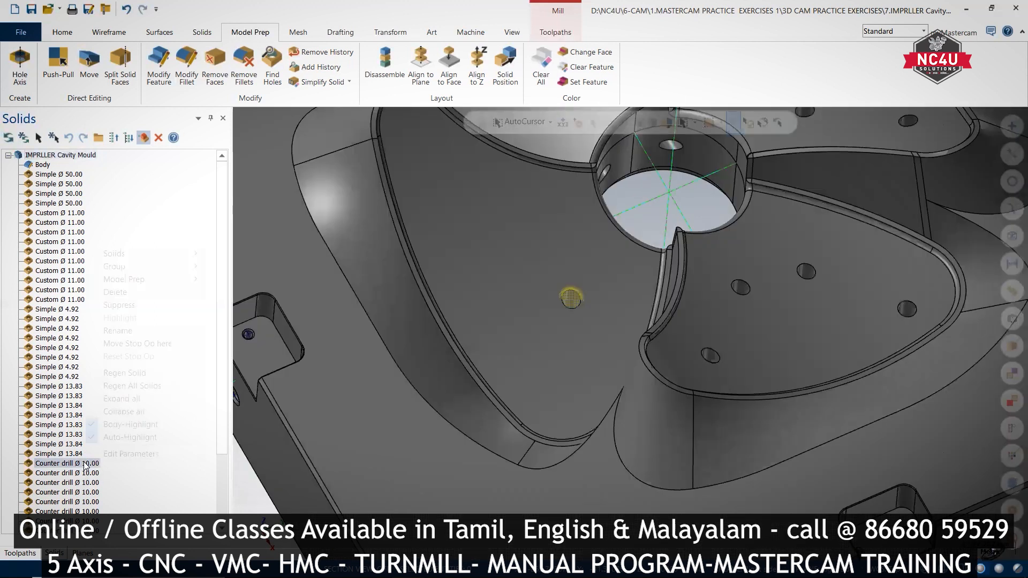
{"action": "right_click", "coordinate": [85, 464]}
{"action": "left_click", "coordinate": [161, 292]}
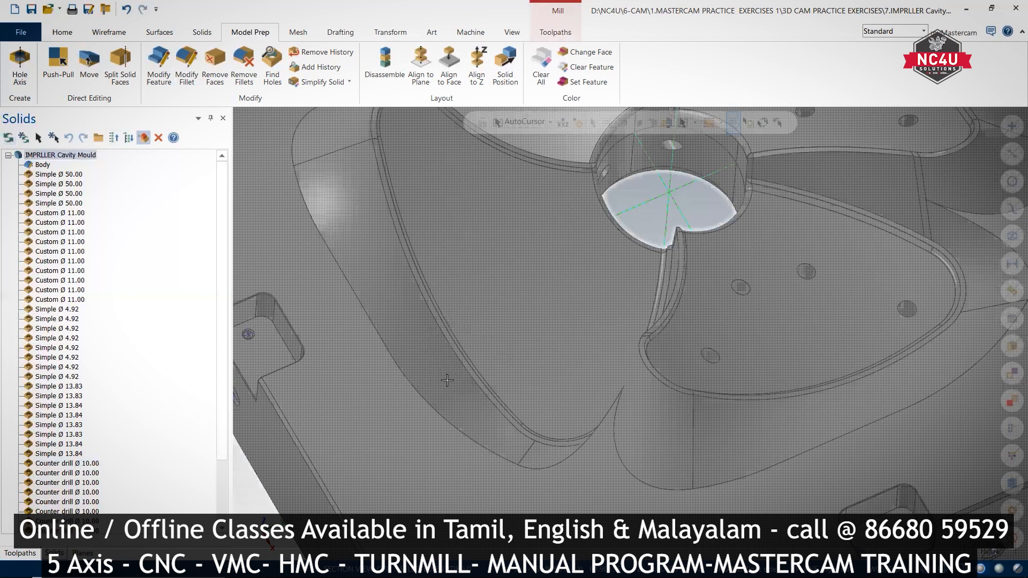
Inspect the mould's blade cavities in top and isometric views to check the blade whose hole operations were deleted
{"action": "mouse_move", "coordinate": [455, 392]}
{"action": "middle_mouse_down"}
{"action": "mouse_move", "coordinate": [470, 336]}
{"action": "mouse_move", "coordinate": [511, 332]}
{"action": "mouse_move", "coordinate": [502, 388]}
{"action": "mouse_move", "coordinate": [488, 359]}
{"action": "mouse_move", "coordinate": [493, 330]}
{"action": "mouse_move", "coordinate": [506, 319]}
{"action": "mouse_move", "coordinate": [540, 328]}
{"action": "mouse_move", "coordinate": [493, 372]}
{"action": "mouse_move", "coordinate": [407, 392]}
{"action": "mouse_move", "coordinate": [428, 381]}
{"action": "middle_mouse_up"}
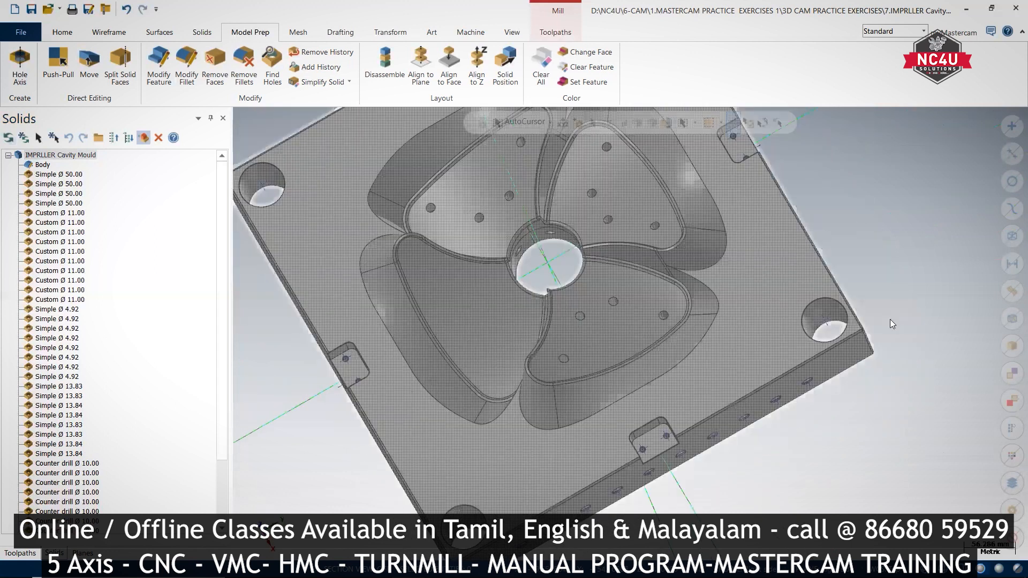
{"action": "key", "text": "alt+7"}
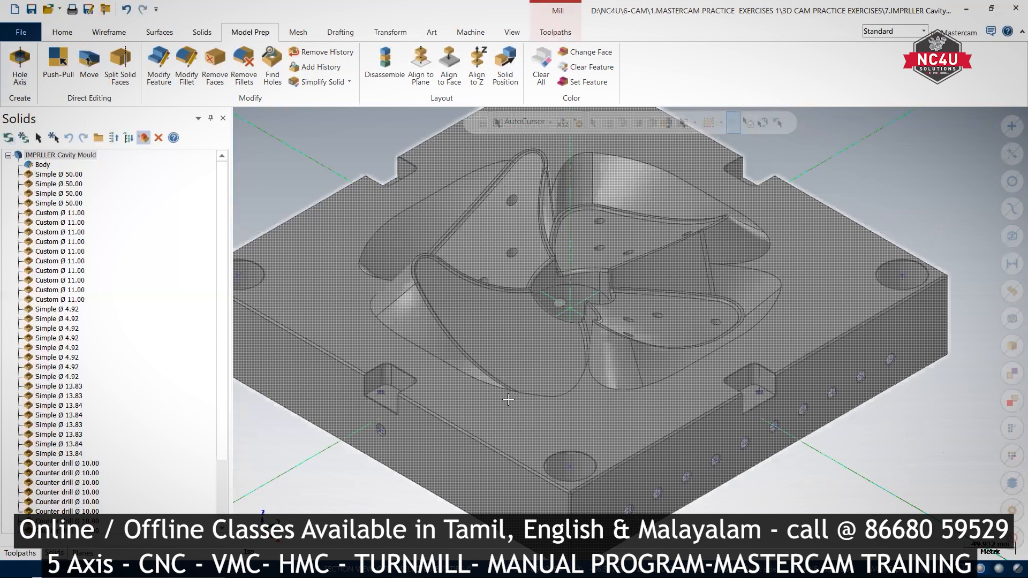
{"action": "scroll", "coordinate": [611, 337], "scroll_direction": "down", "scroll_amount": 3}
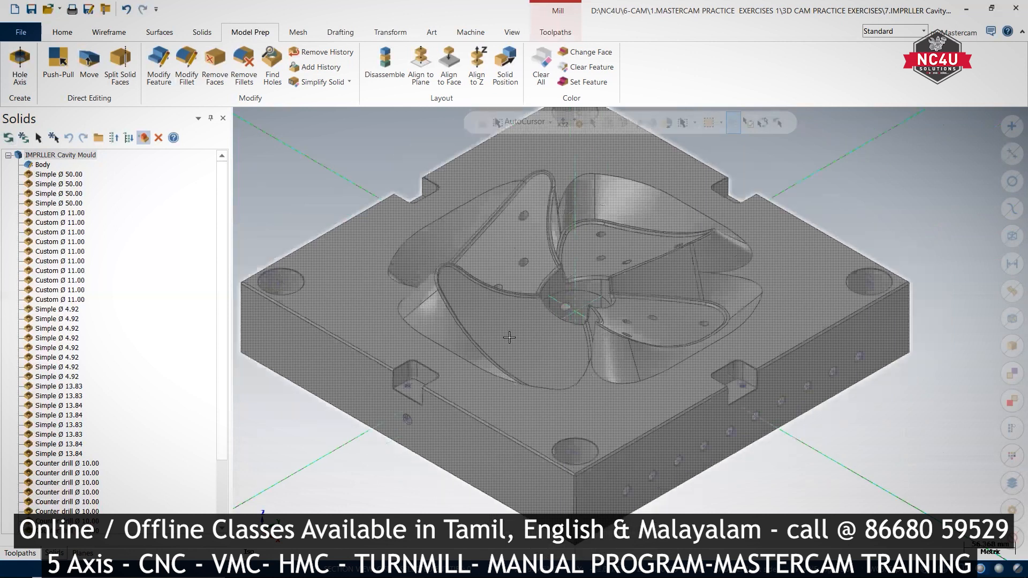
{"action": "scroll", "coordinate": [509, 337], "scroll_direction": "down", "scroll_amount": 1}
{"action": "right_click", "coordinate": [317, 183]}
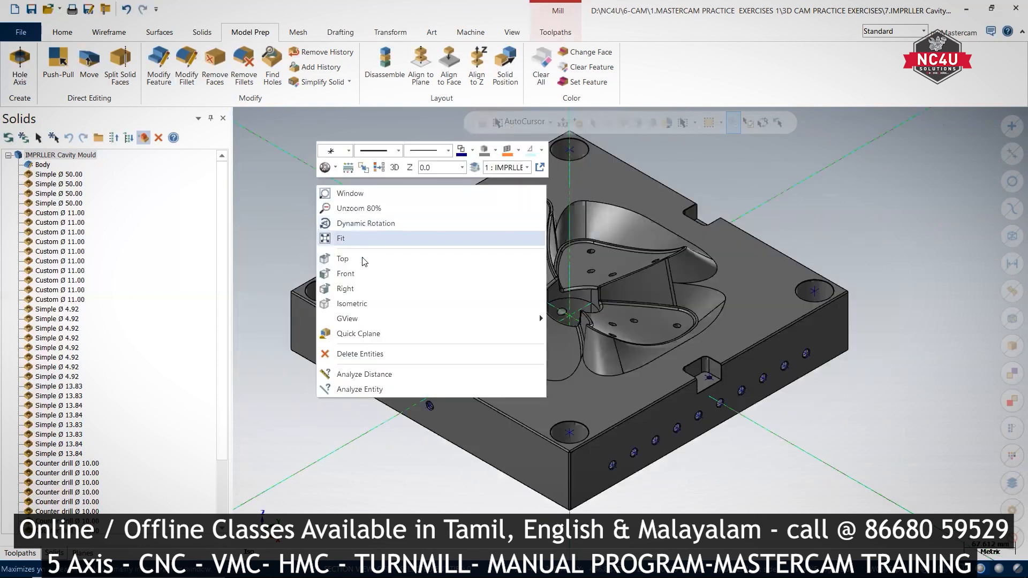
{"action": "left_click", "coordinate": [361, 258]}
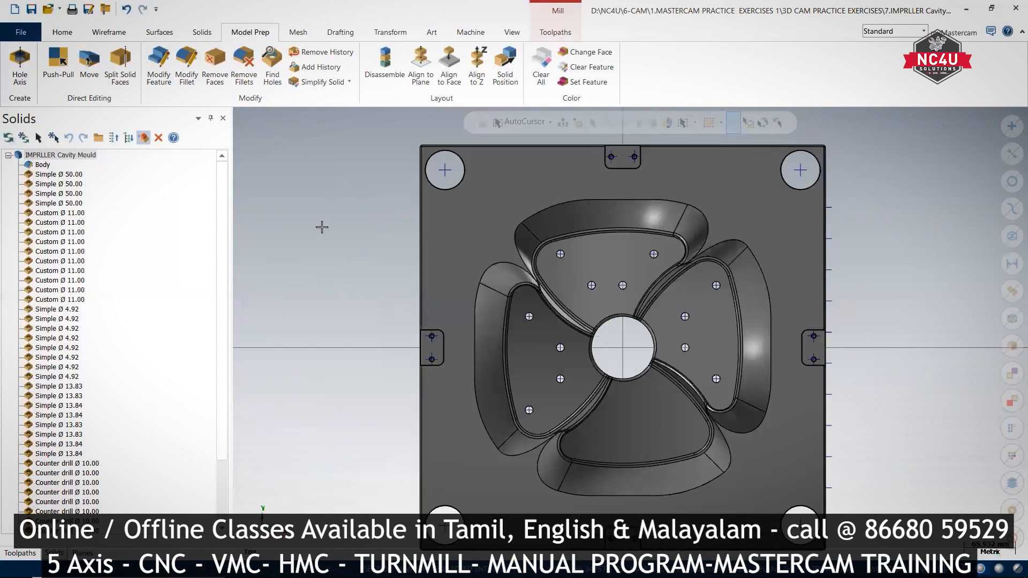
{"action": "right_click", "coordinate": [318, 210]}
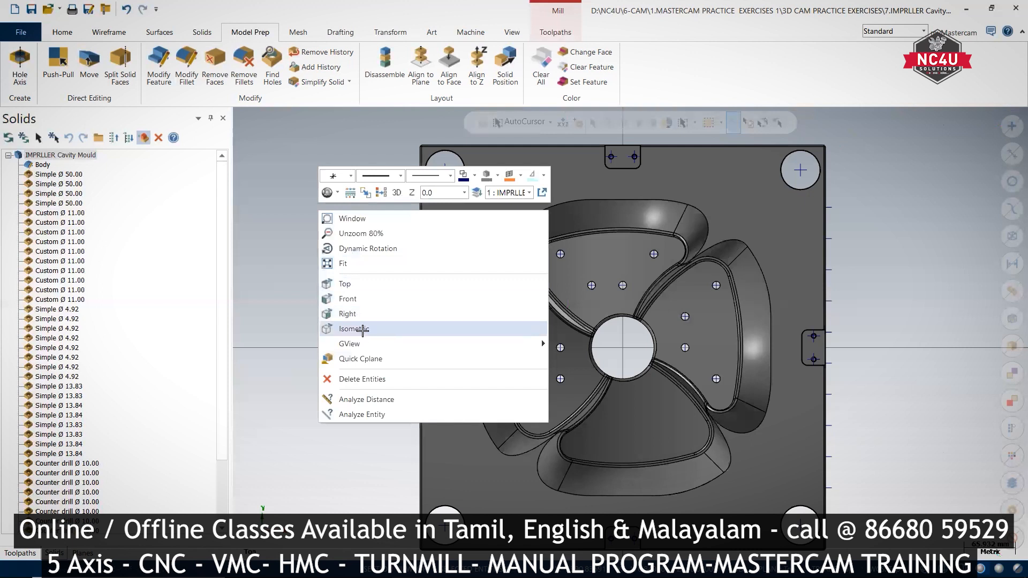
{"action": "left_click", "coordinate": [362, 329]}
{"action": "scroll", "coordinate": [749, 257], "scroll_direction": "down", "scroll_amount": 1}
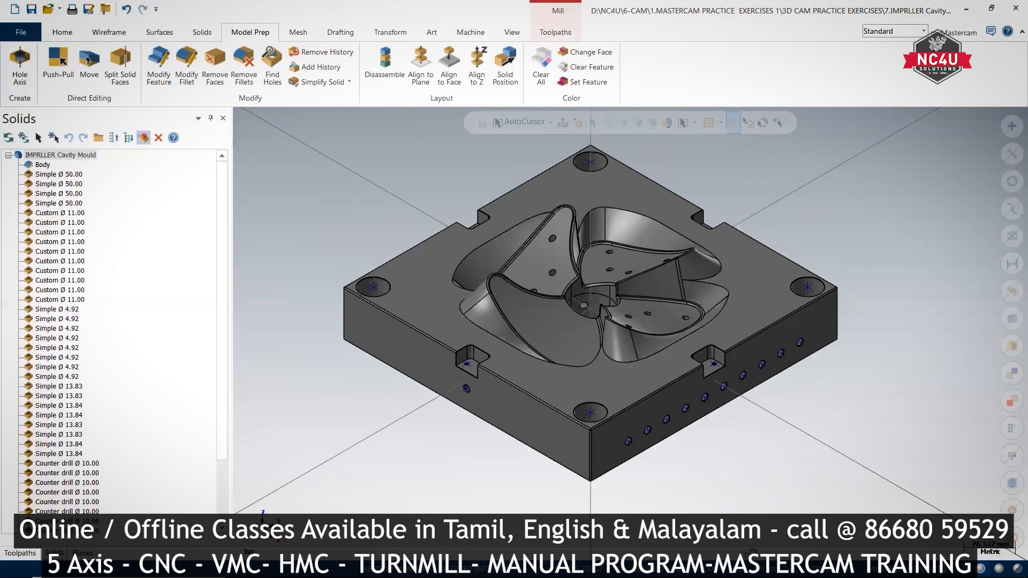
{"action": "mouse_move", "coordinate": [749, 577]}
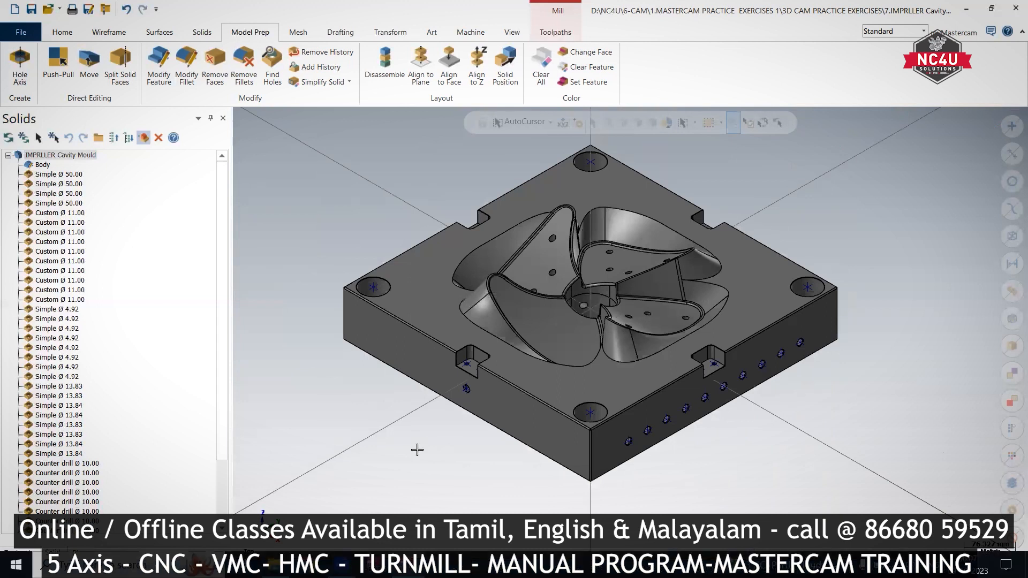